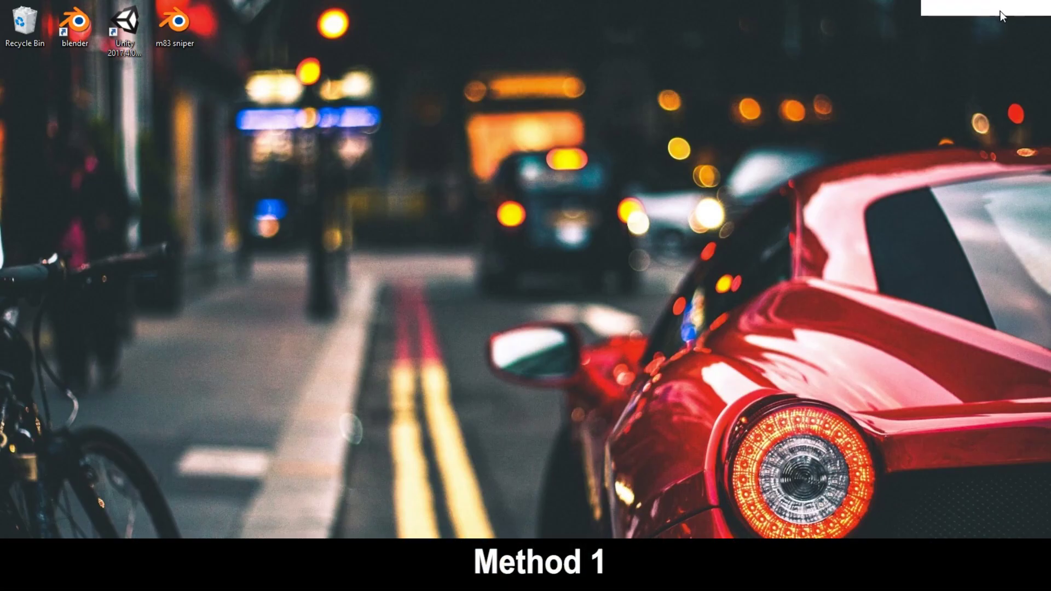
Open the m83 sniper file from the desktop in Blender
left_click(998, 11)
left_click(680, 151)
left_click(299, 235)
right_click(66, 146)
left_click(182, 188)
double_click(179, 32)
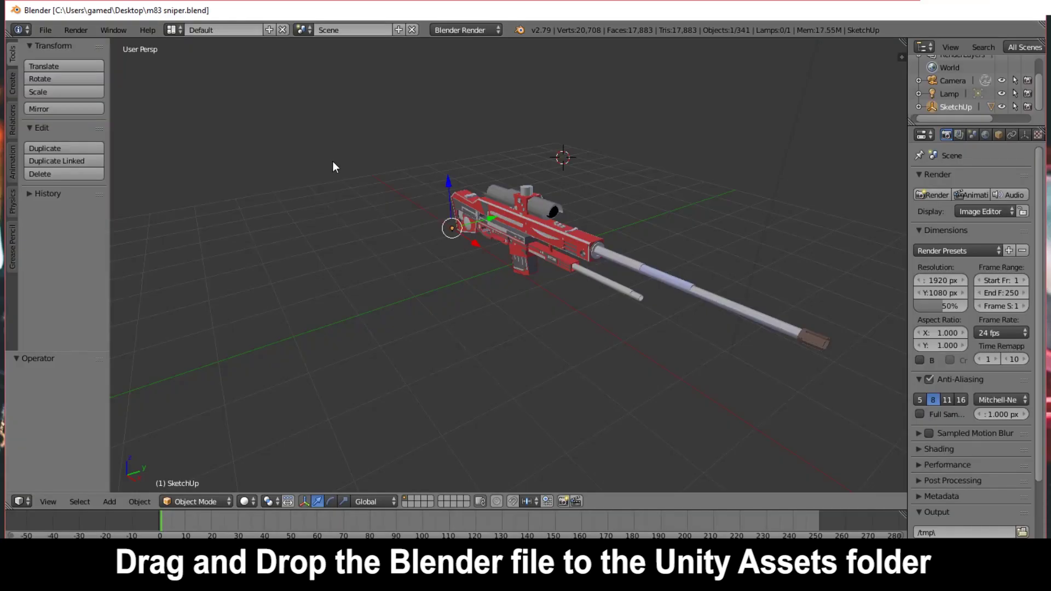
Shift the rifle along the X axis while viewing it from several angles, and close Blender without saving
middle_click_drag(333, 161, 481, 245)
left_click_drag(482, 247, 521, 267)
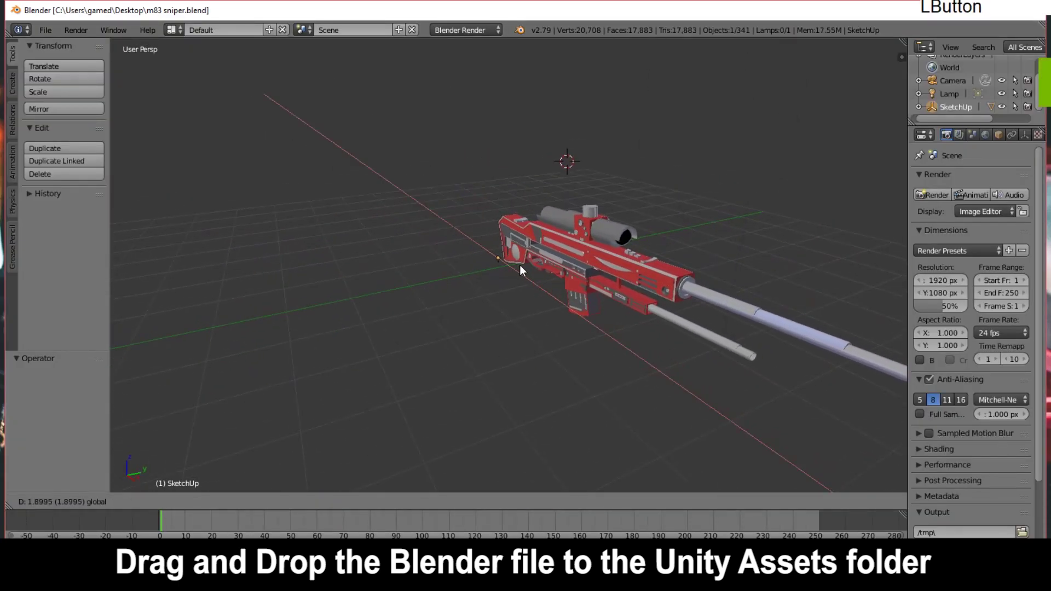
middle_click_drag(520, 267, 608, 263)
left_click_drag(551, 265, 483, 270)
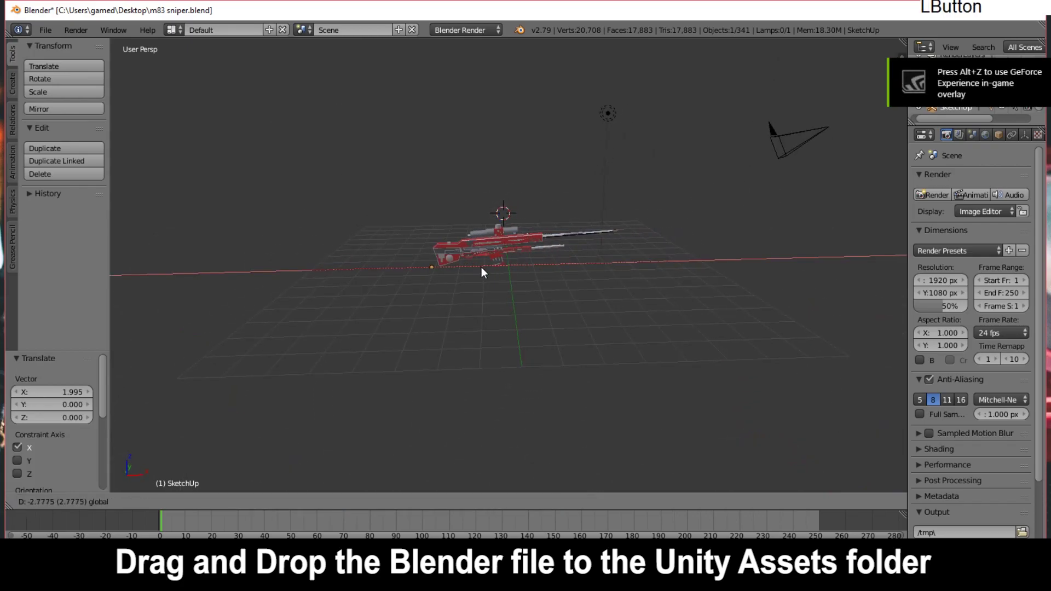
middle_click_drag(484, 270, 486, 220)
right_click(370, 9)
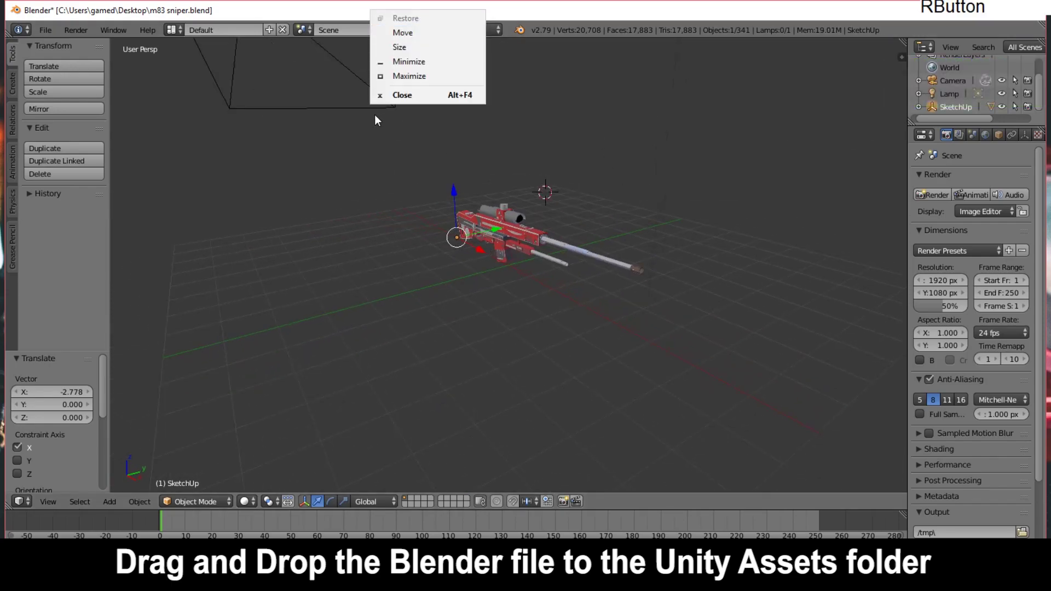
left_click(411, 99)
left_click(551, 334)
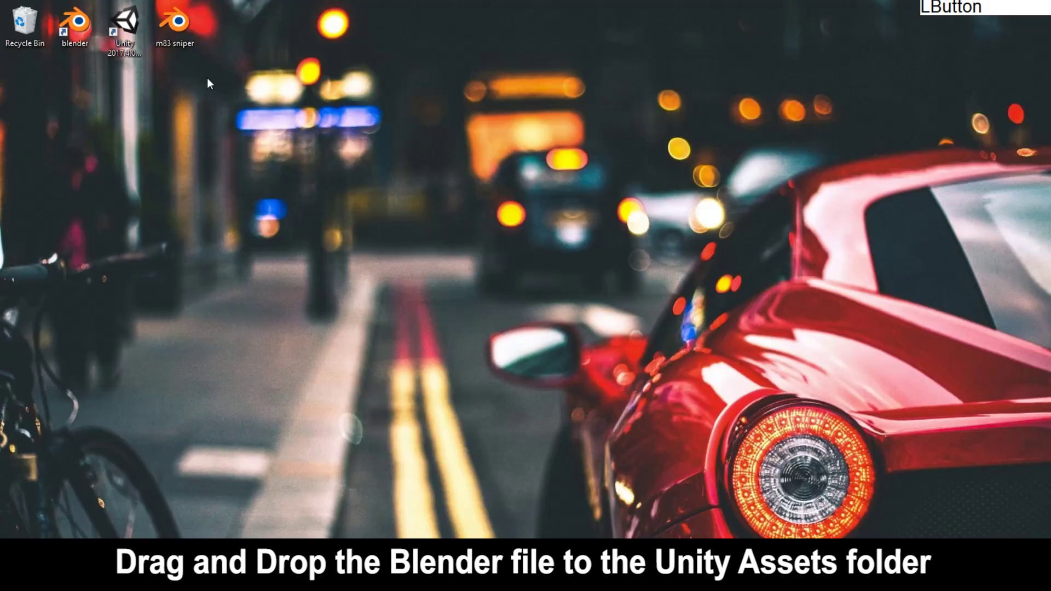
Import the m83 sniper.blend file from the desktop into the Assets folder of the Unity project
left_click_drag(183, 34, 751, 341)
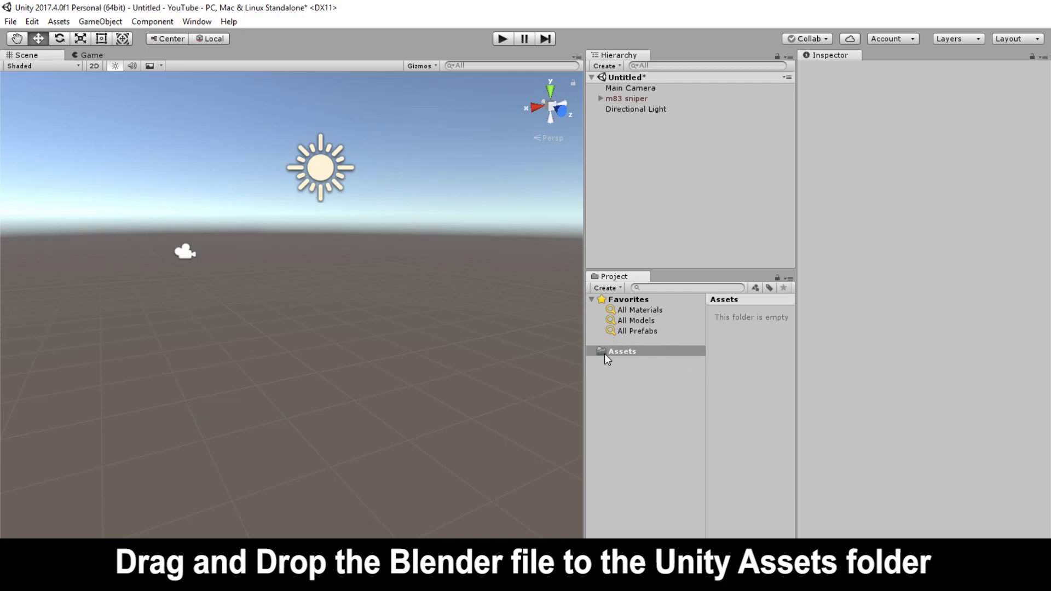
left_click_drag(604, 353, 608, 353)
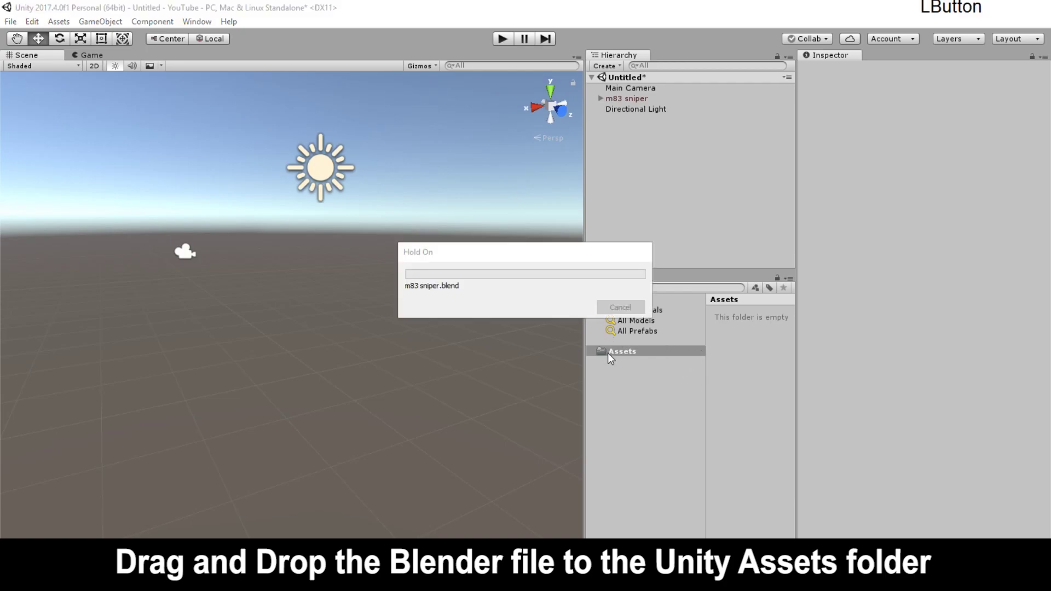
left_click(519, 265)
left_click(528, 253)
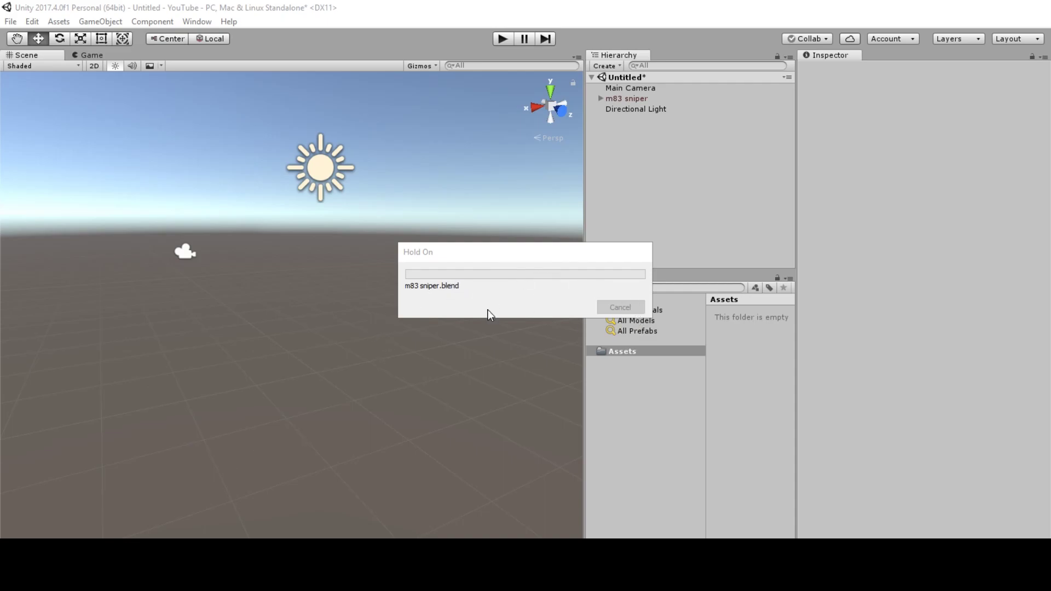
left_click(482, 256)
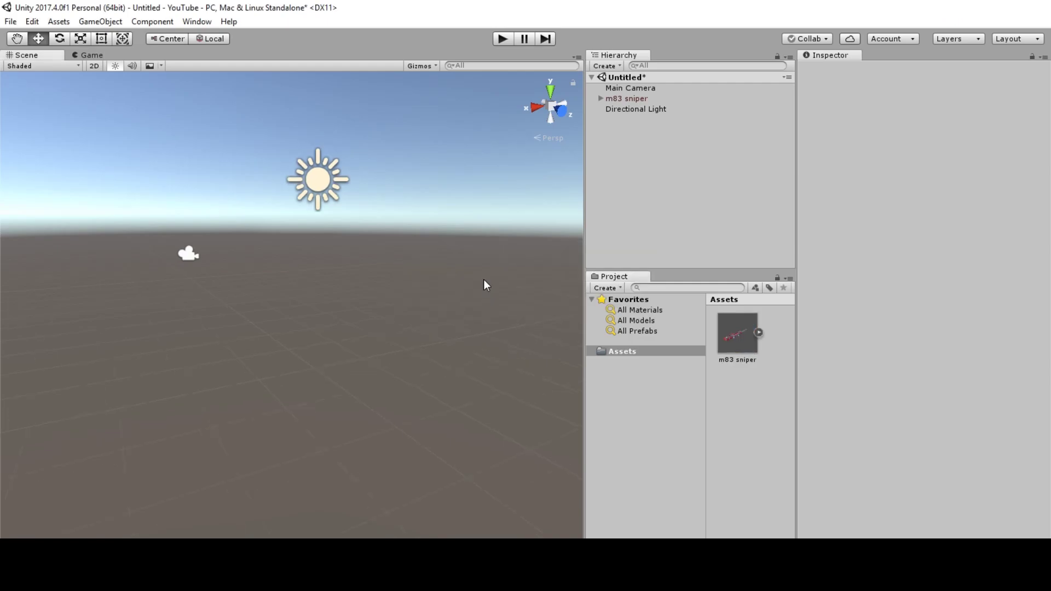
Place the imported m83 sniper model from the Assets folder into the scene
left_click_drag(728, 320, 220, 291)
middle_click_drag(220, 291, 241, 318)
left_click(218, 279)
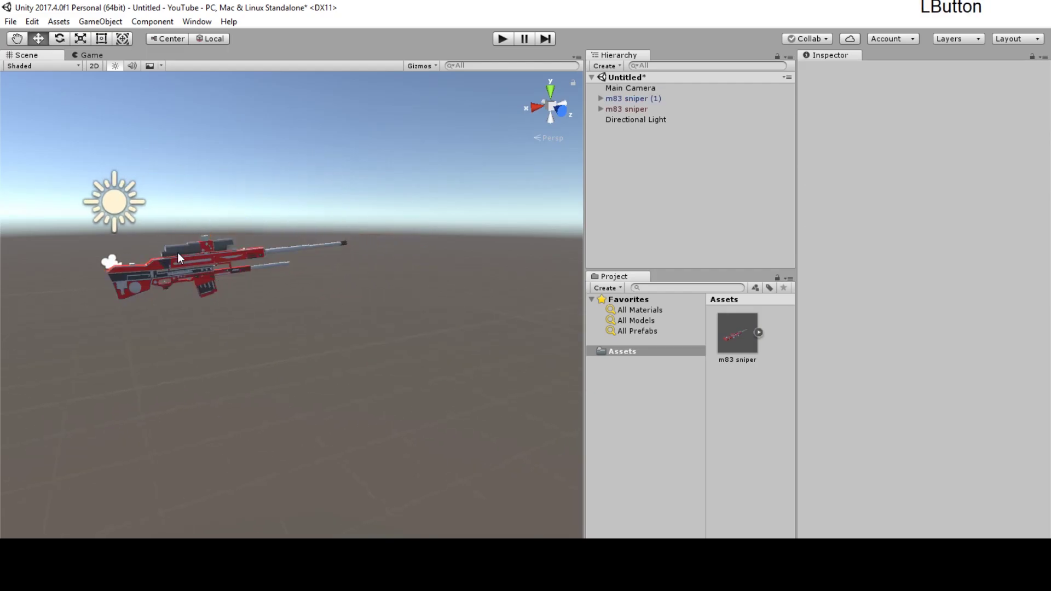
Examine the placed rifle model in the scene from several angles and distances
scroll(176, 255, "up", 3)
middle_click_drag(175, 258, 235, 294)
right_click_drag(235, 294, 345, 296)
middle_click_drag(135, 290, 359, 271)
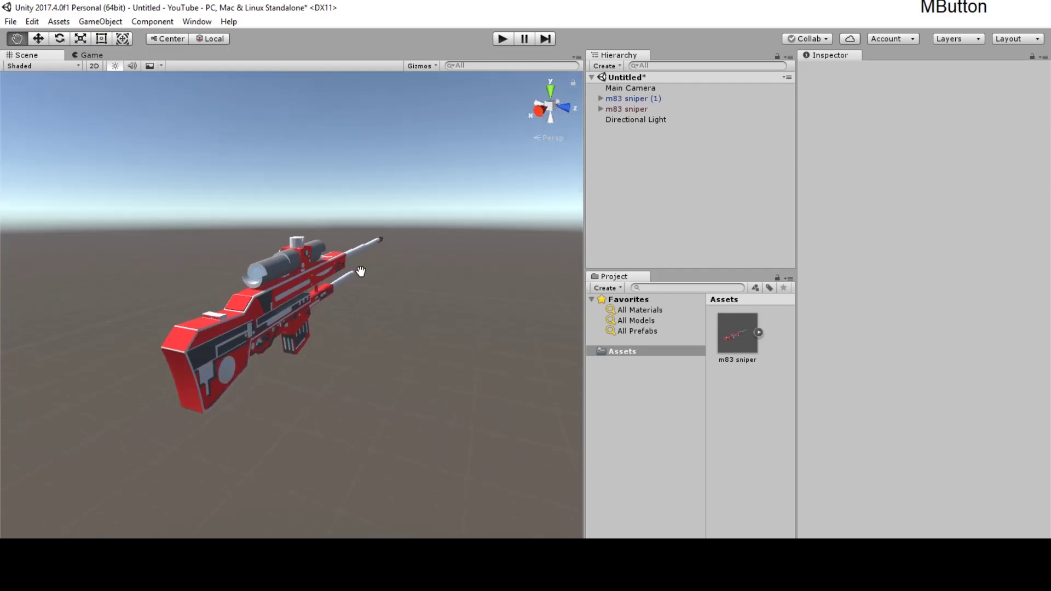
scroll(281, 290, "up", 3)
middle_click_drag(281, 289, 156, 293)
right_click_drag(402, 300, 246, 302)
scroll(415, 304, "down", 4)
middle_click_drag(534, 316, 238, 337)
right_click_drag(419, 331, 238, 335)
middle_click_drag(254, 337, 62, 348)
scroll(306, 350, "up", 3)
middle_click_drag(309, 350, 261, 294)
right_click_drag(80, 301, 188, 286)
middle_click_drag(187, 287, 471, 305)
right_click_drag(378, 351, 482, 315)
middle_click_drag(315, 388, 235, 316)
right_click_drag(236, 316, 64, 322)
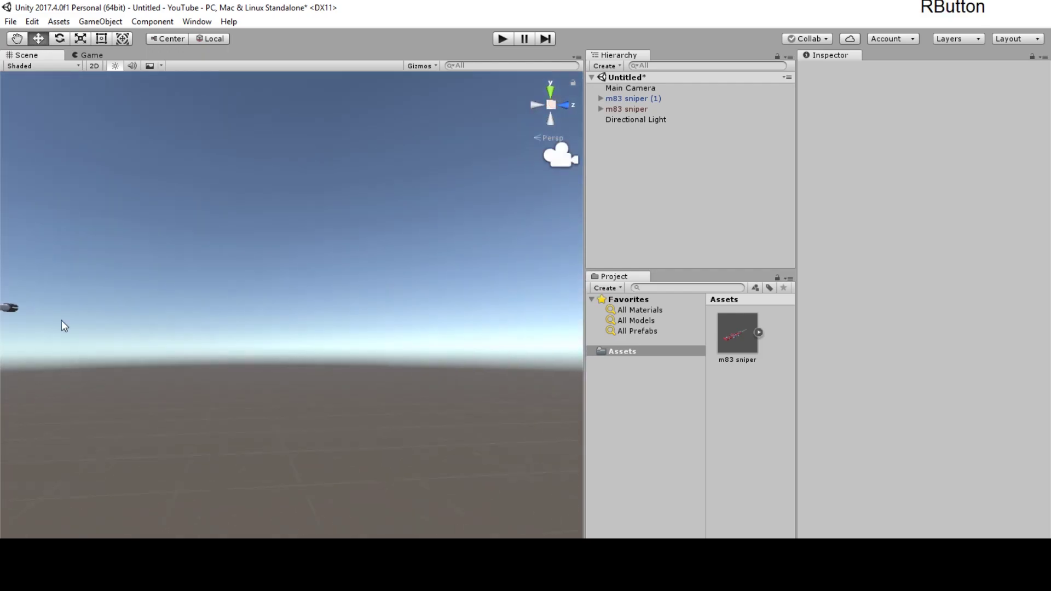
middle_click_drag(64, 322, 126, 378)
scroll(126, 378, "down", 4)
right_click_drag(103, 395, 1049, 432)
middle_click_drag(1049, 432, 662, 389)
scroll(358, 320, "up", 3)
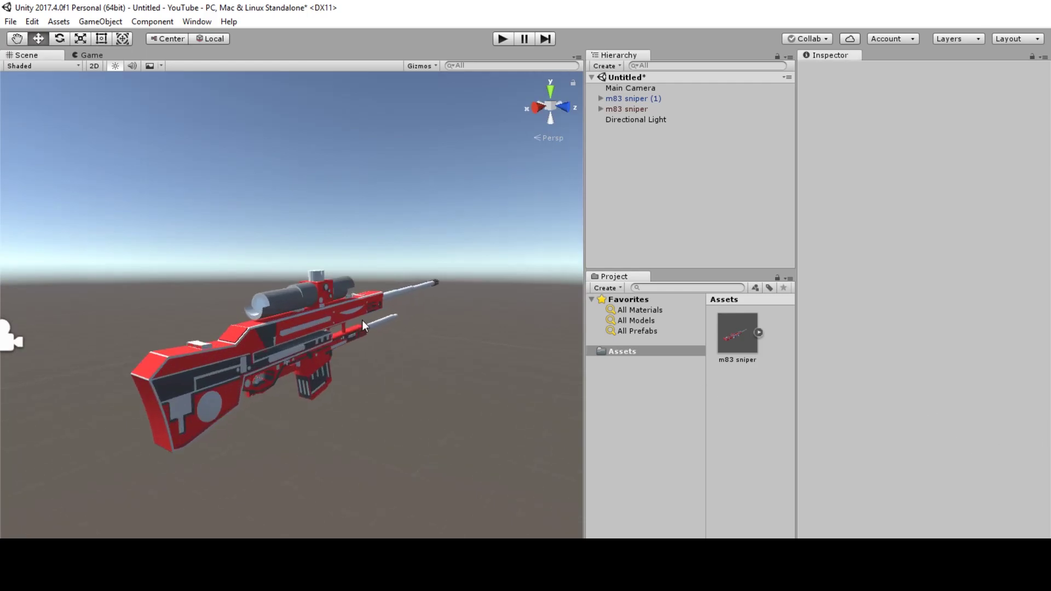
right_click_drag(363, 320, 299, 332)
middle_click_drag(399, 325, 285, 339)
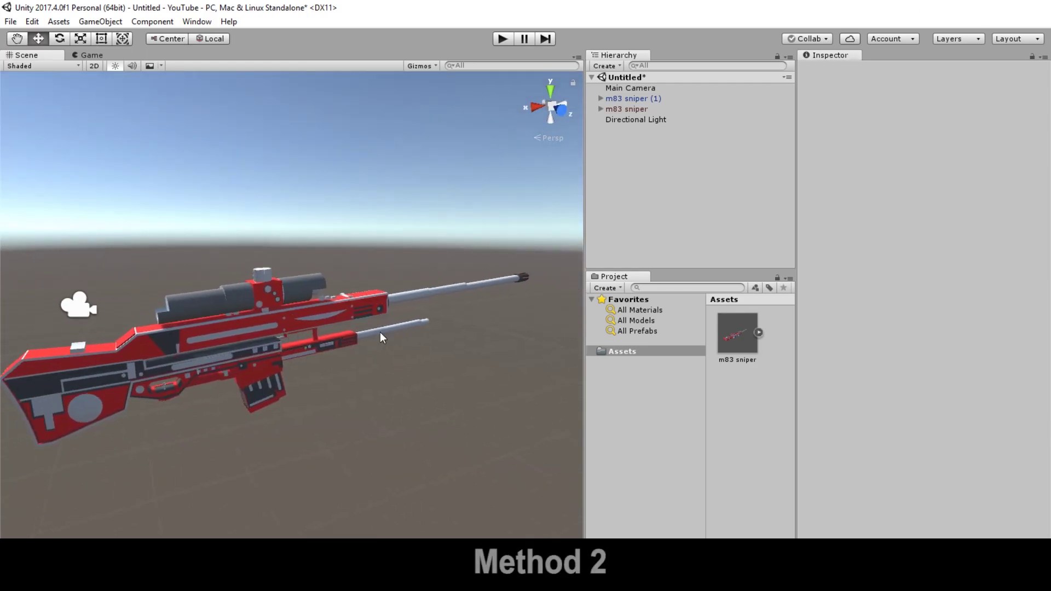
Delete the m83 sniper model from the Assets folder
left_click(744, 343)
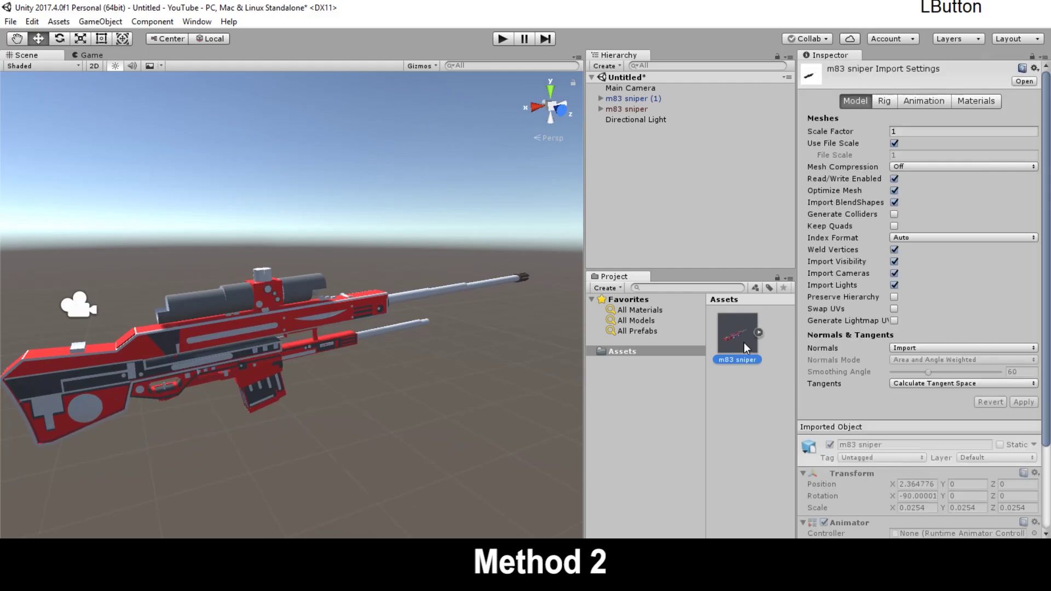
key("Delete")
key("Return")
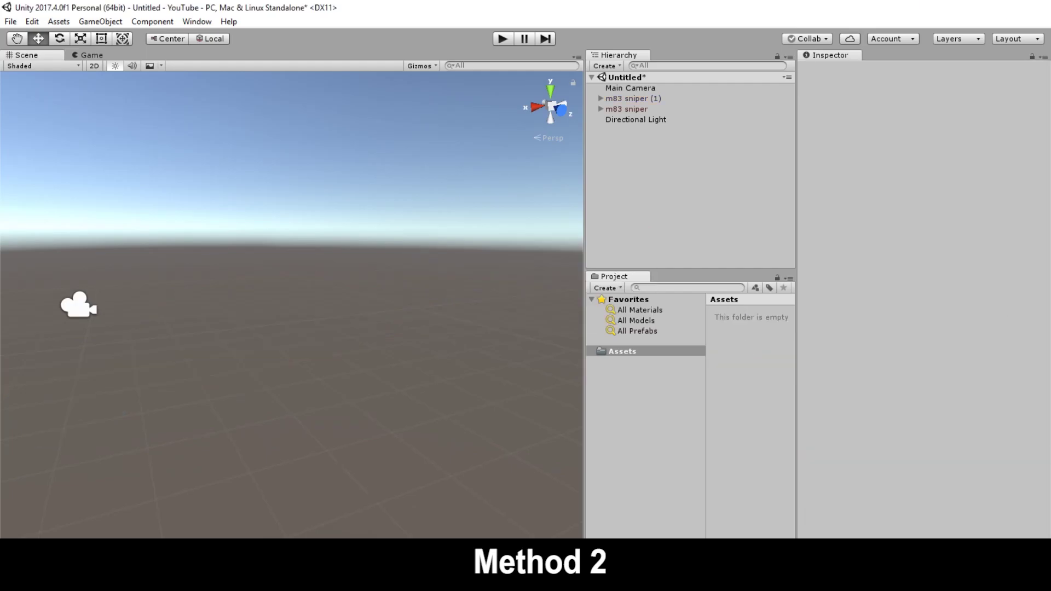
Open the m83 sniper file in Blender and export it to the Desktop in FBX format as m83 sniper.fbx
left_click(1050, 582)
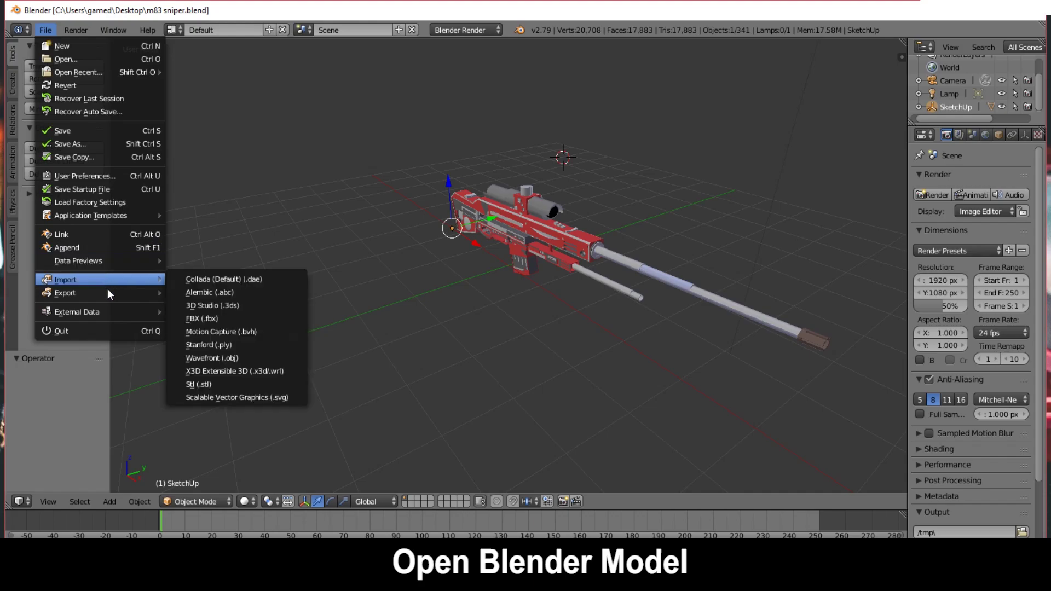
mouse_move(93, 295)
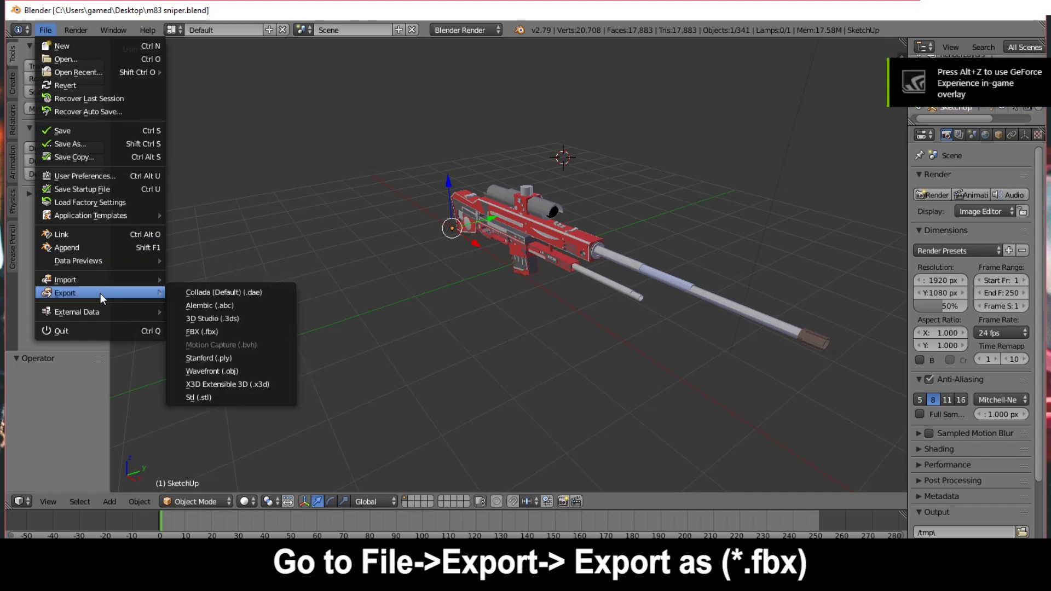
left_click(215, 332)
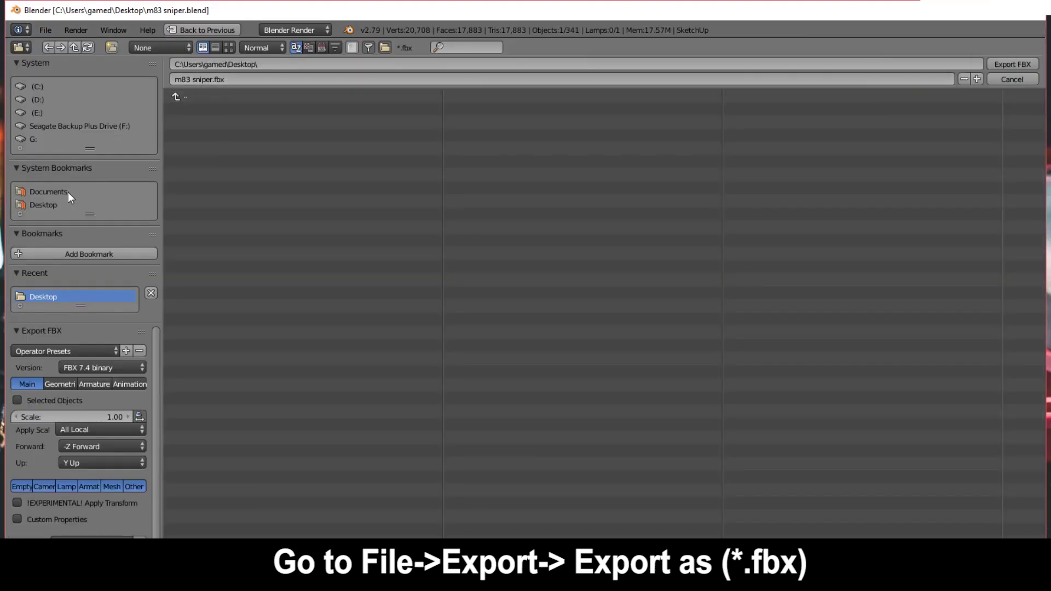
left_click(52, 205)
left_click(1021, 64)
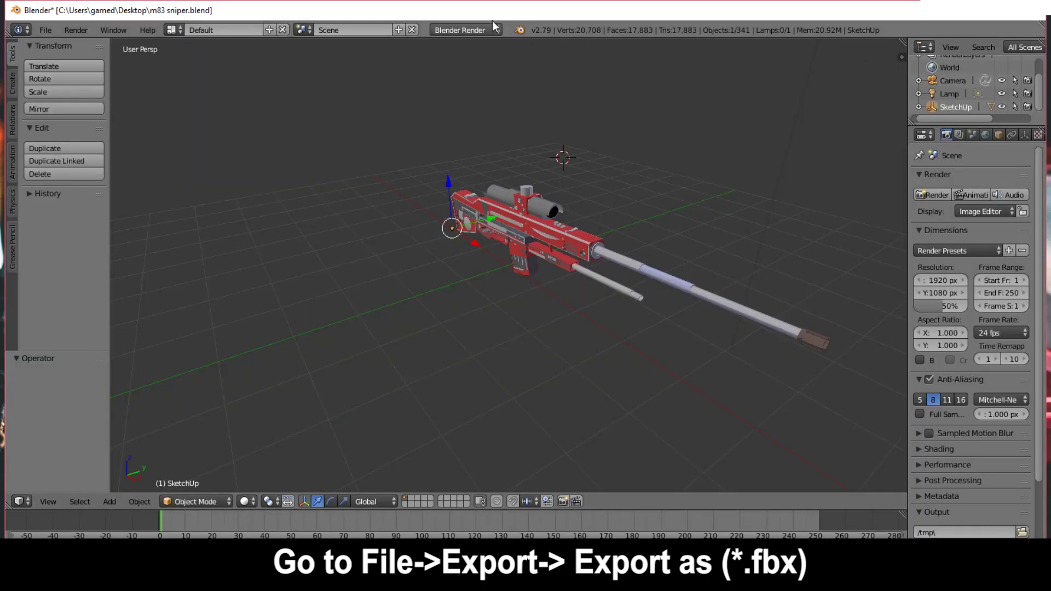
Close Blender without saving the changes to the blend file
left_click(405, 16)
right_click(406, 18)
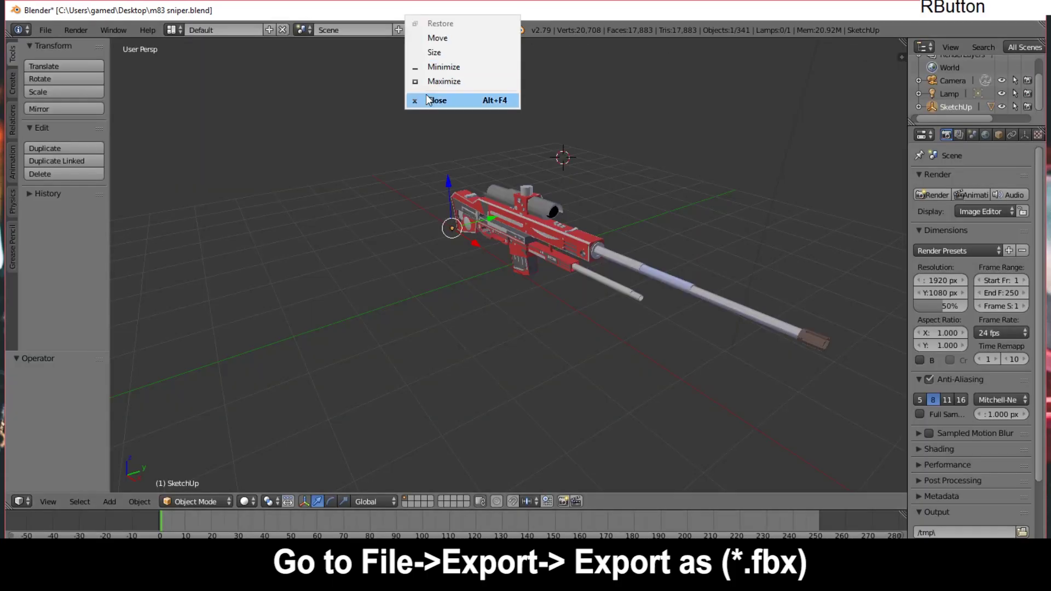
left_click(437, 101)
left_click(535, 335)
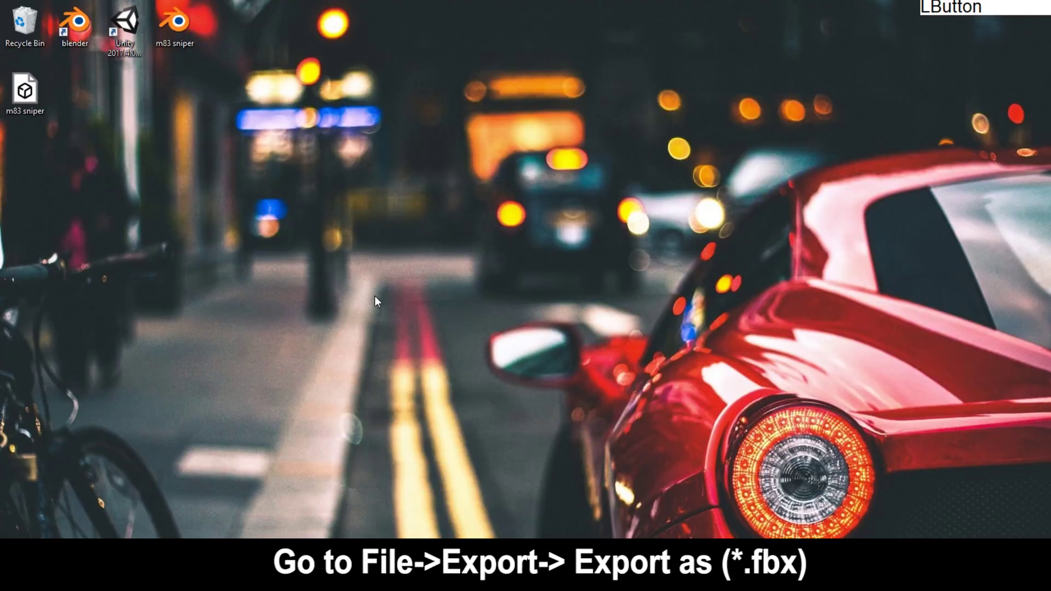
Import the exported m83 sniper FBX file from the desktop into the Assets folder of the Unity project
left_click(232, 206)
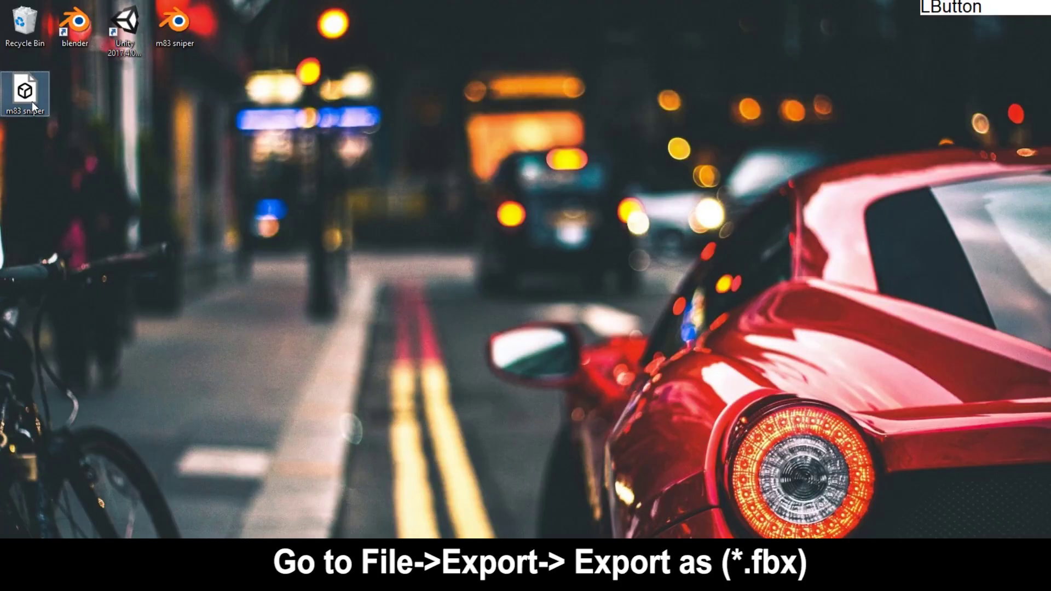
left_click_drag(130, 351, 396, 469)
left_click_drag(754, 372, 758, 370)
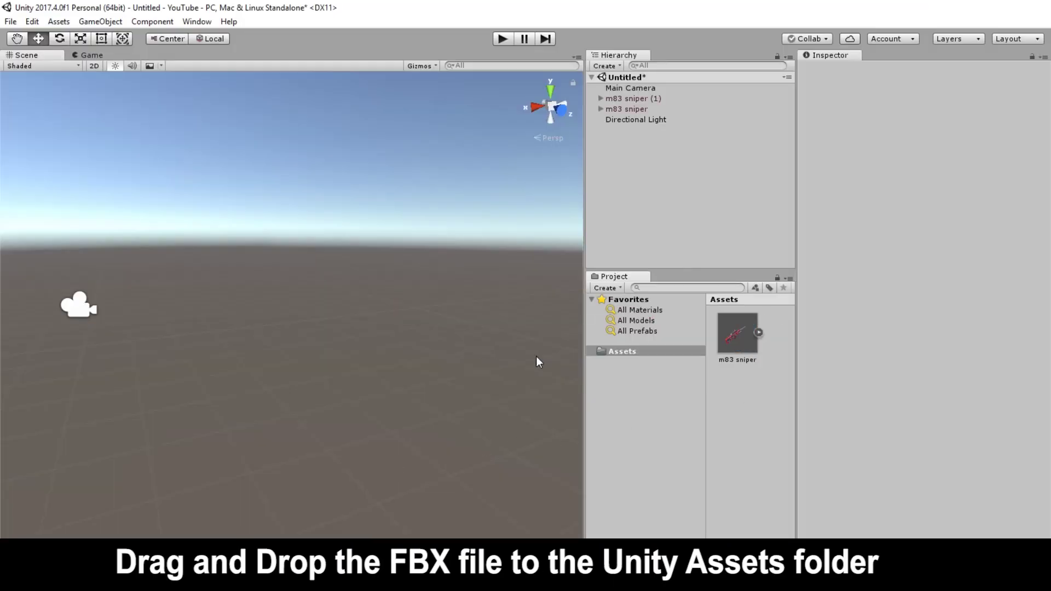
Add the FBX version of the m83 sniper model to the scene
left_click_drag(737, 333, 313, 317)
scroll(311, 316, "up", 3)
left_click(435, 323)
Inspect the FBX rifle in the scene up close and from different sides, from stock to barrel tip
scroll(344, 316, "up", 7)
middle_click_drag(343, 318, 246, 328)
right_click_drag(312, 334, 192, 340)
scroll(341, 301, "down", 4)
middle_click_drag(341, 300, 164, 301)
right_click_drag(492, 328, 415, 341)
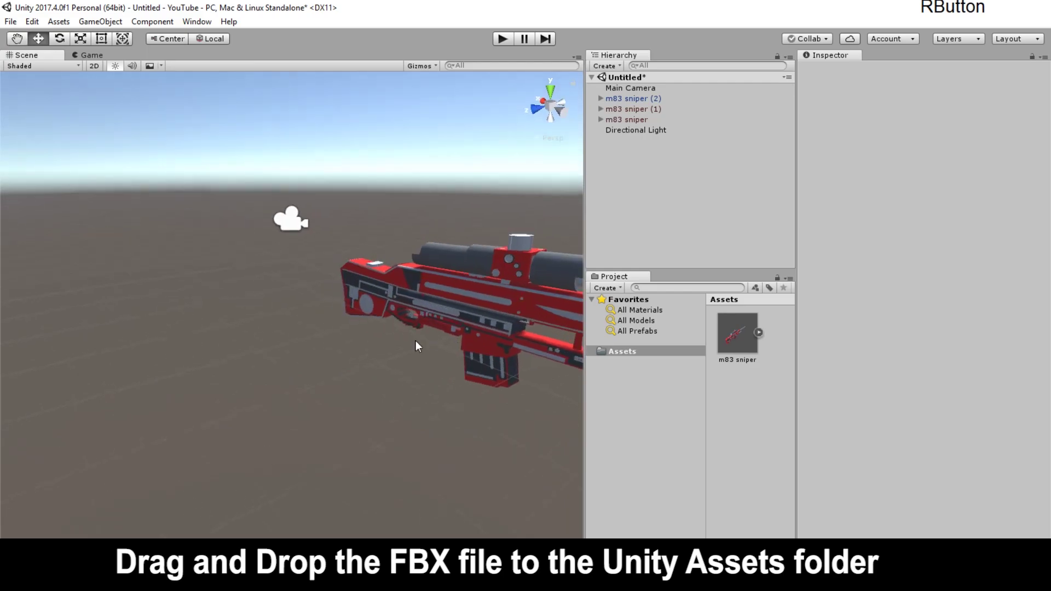
scroll(416, 340, "down", 4)
middle_click_drag(353, 298, 169, 260)
right_click_drag(168, 259, 83, 258)
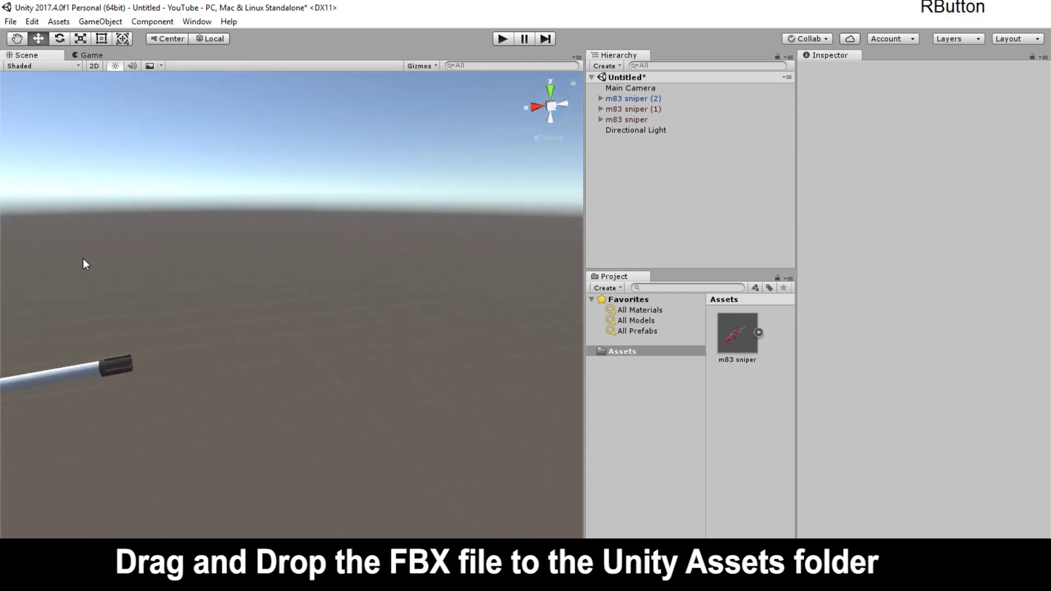
middle_click_drag(84, 259, 399, 296)
right_click_drag(400, 296, 386, 257)
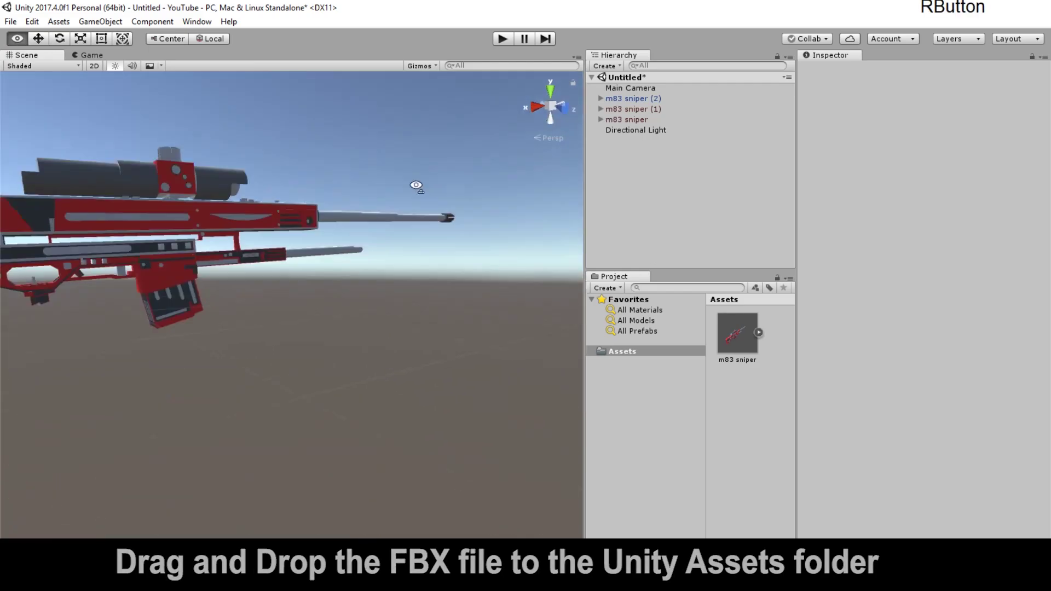
middle_click_drag(386, 257, 437, 254)
right_click_drag(416, 286, 361, 287)
middle_click_drag(362, 288, 305, 205)
scroll(198, 282, "down", 3)
scroll(308, 308, "down", 3)
scroll(309, 255, "up", 3)
scroll(273, 247, "up", 2)
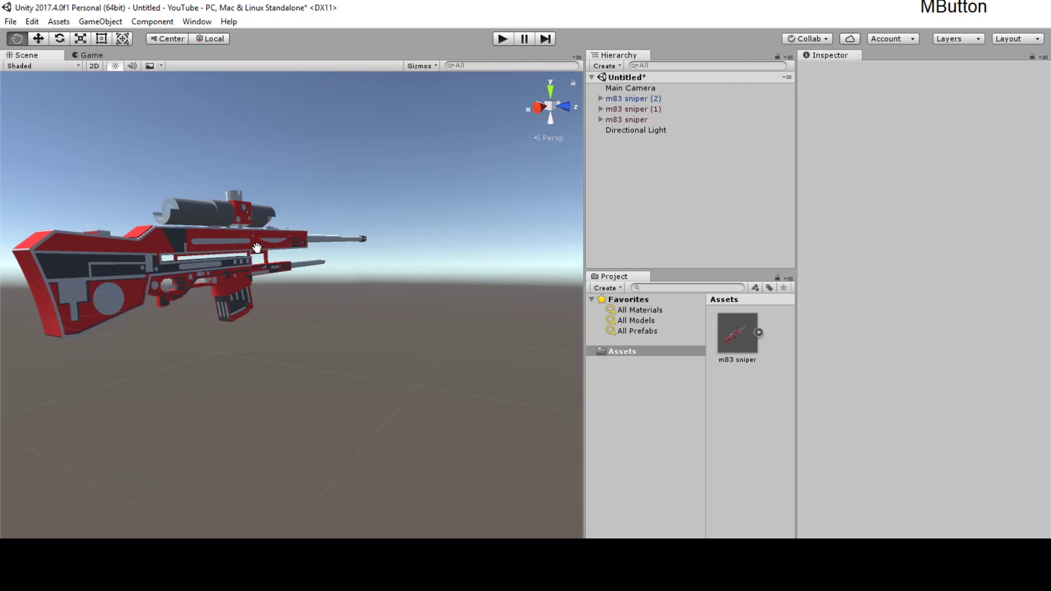
middle_click_drag(241, 233, 287, 276)
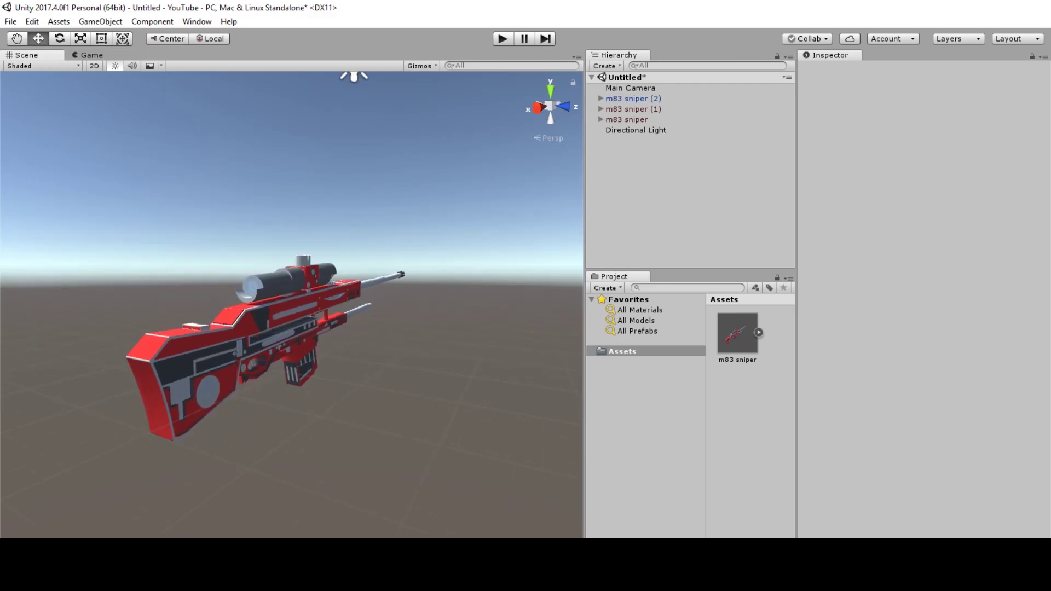
right_click_drag(301, 391, 225, 369)
middle_click_drag(225, 368, 366, 314)
Delete the imported m83 sniper model from the Assets folder and the exported FBX file from the desktop
left_click(746, 342)
key("Delete")
key("Return")
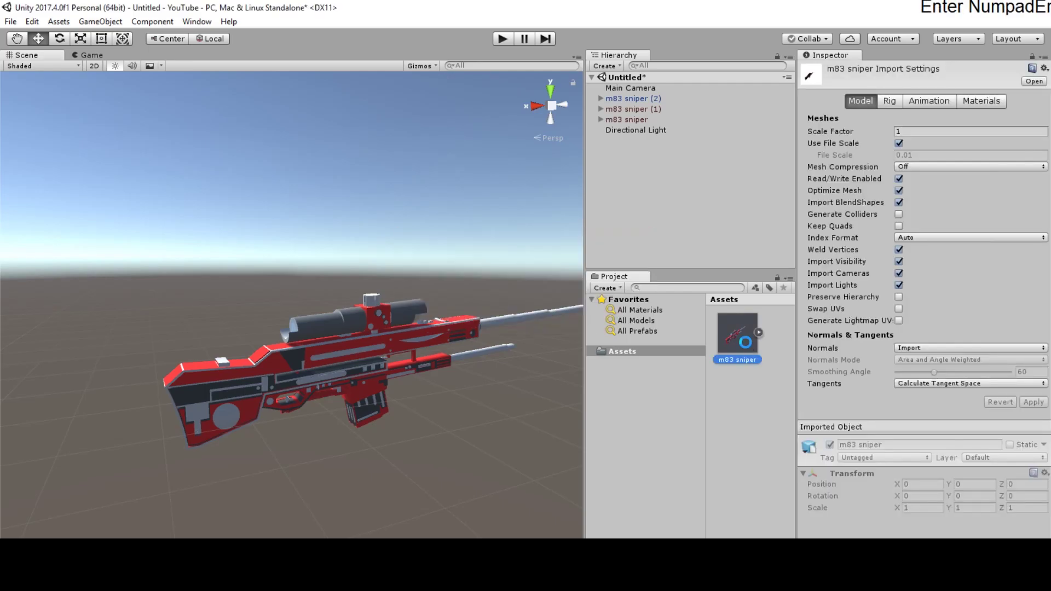
left_click(389, 297)
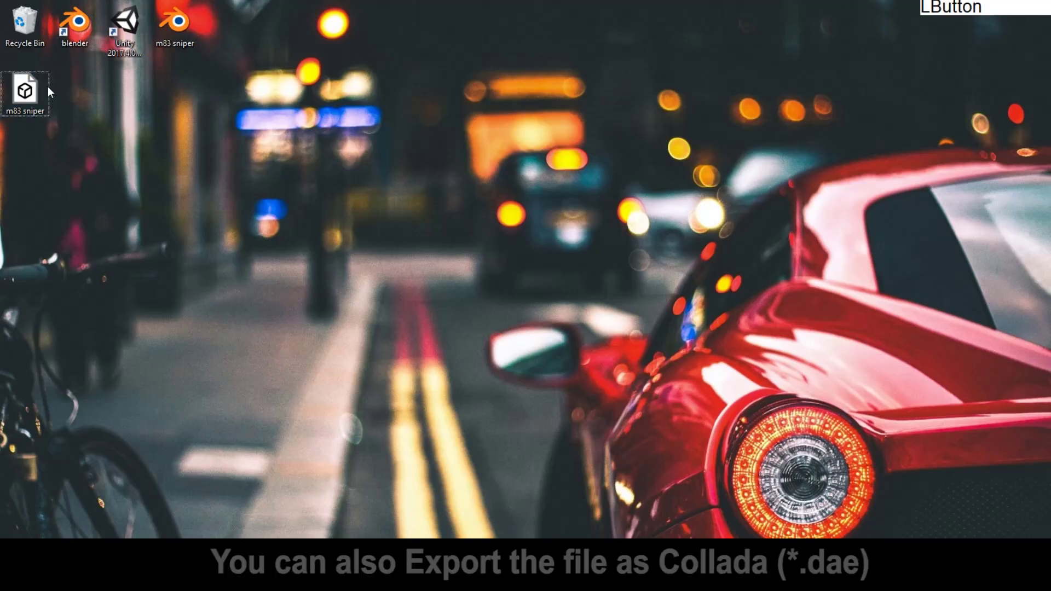
key("Delete")
Open the m83 sniper blend file from the desktop in Blender and export it as Collada to the desktop as m83 sniper.dae
left_click(176, 28)
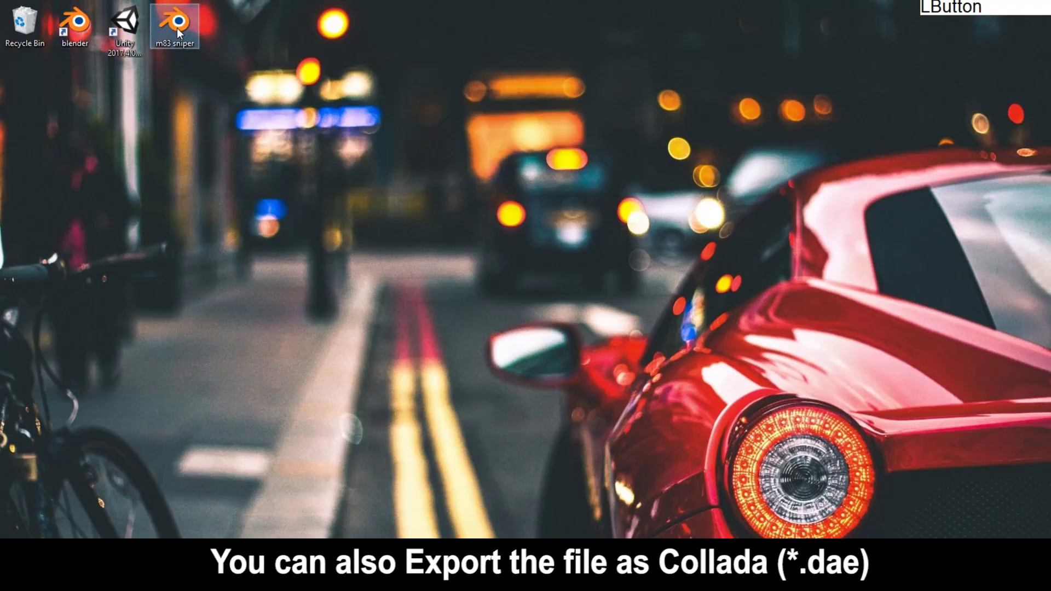
double_click(176, 28)
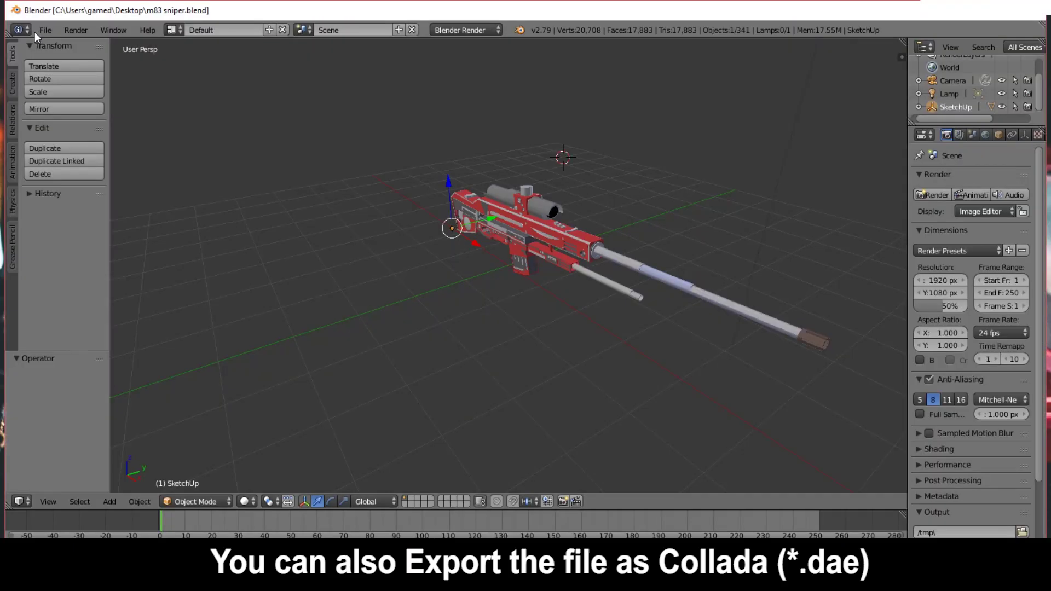
left_click(45, 30)
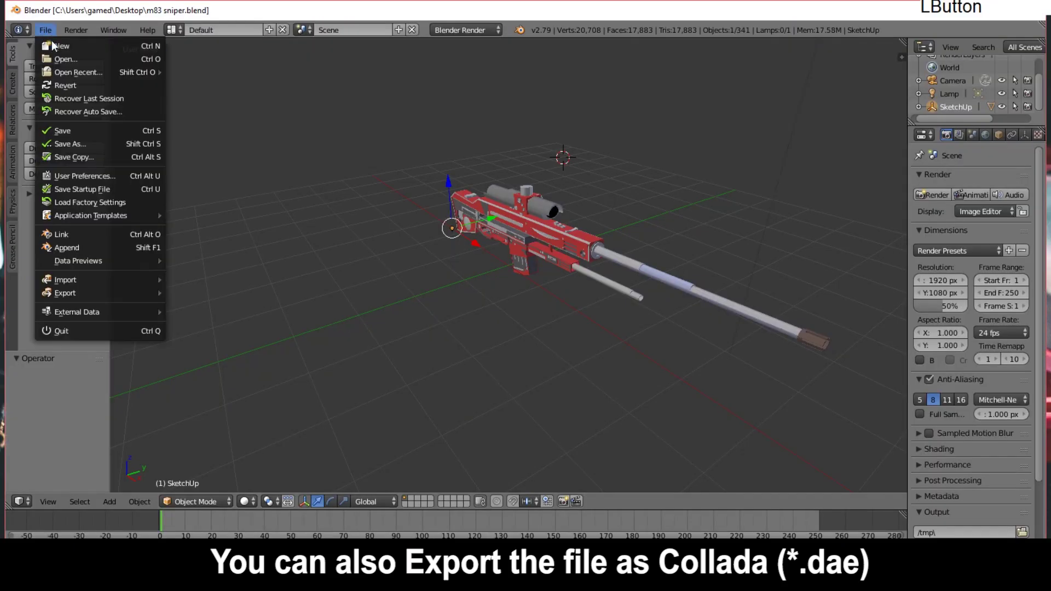
left_click(79, 293)
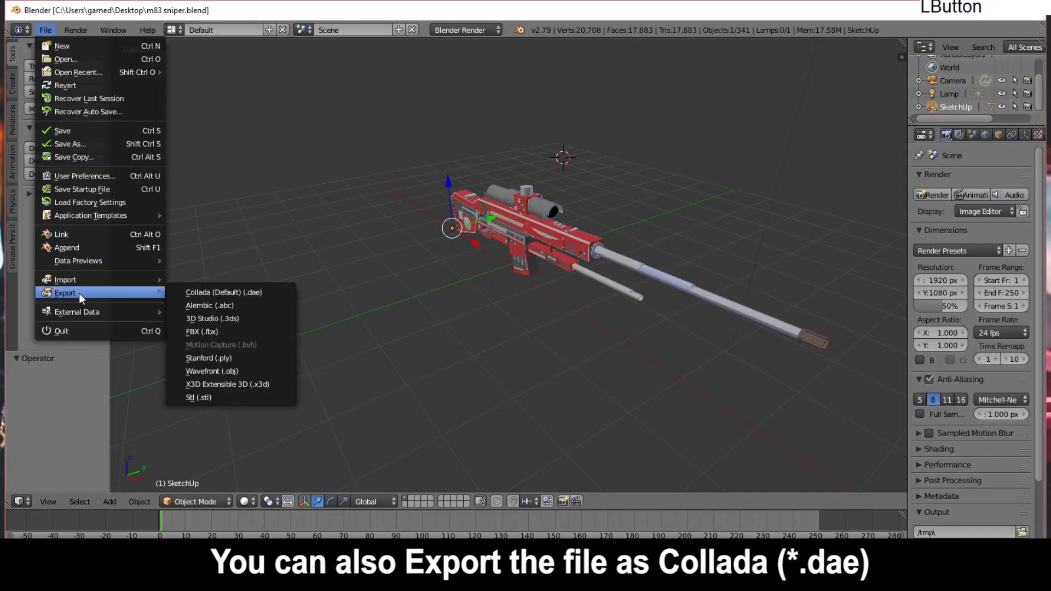
left_click(209, 294)
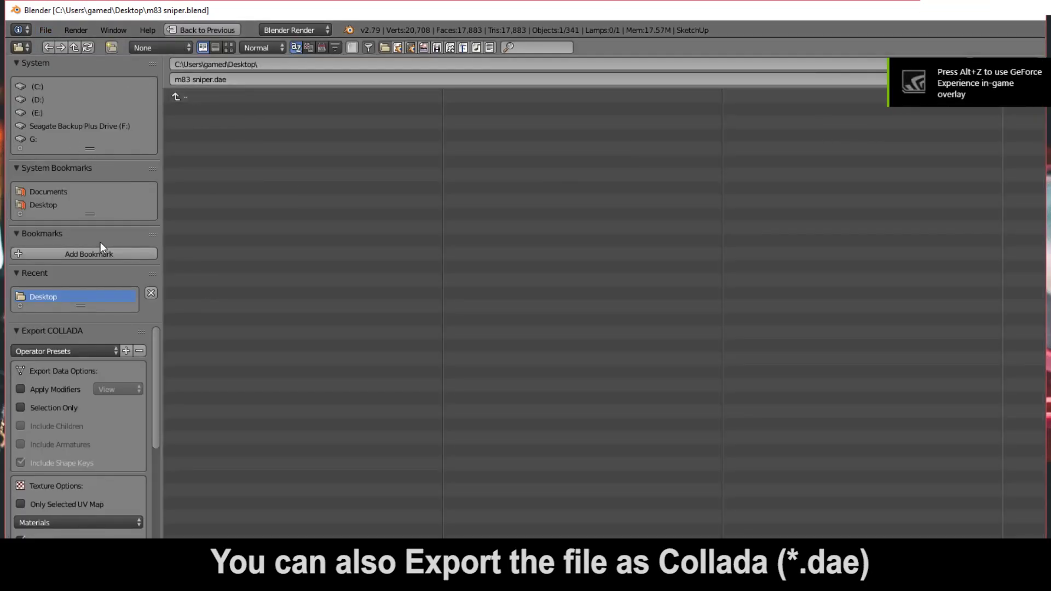
left_click(50, 205)
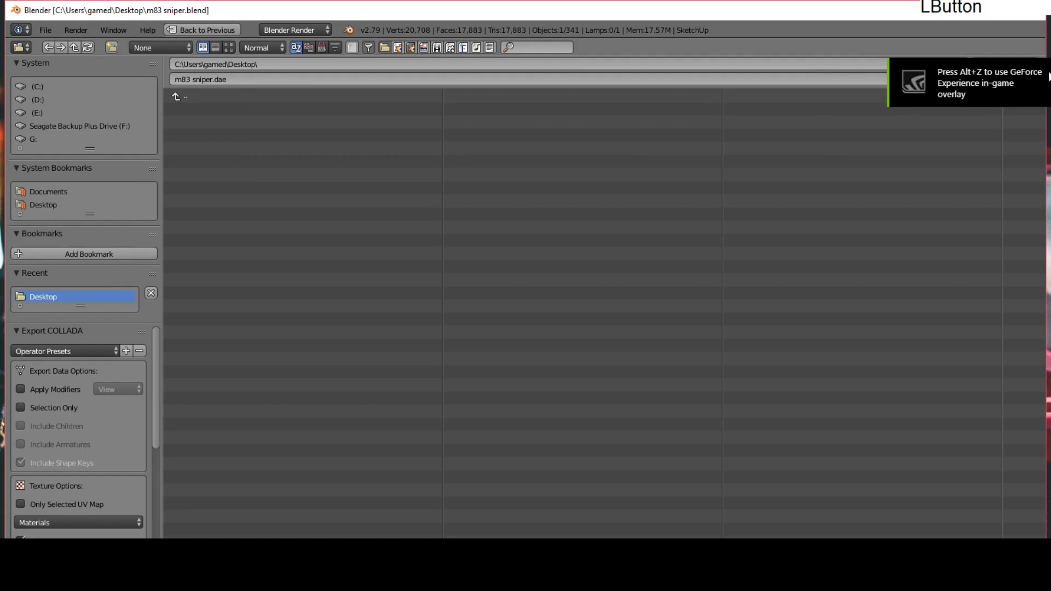
left_click(1017, 61)
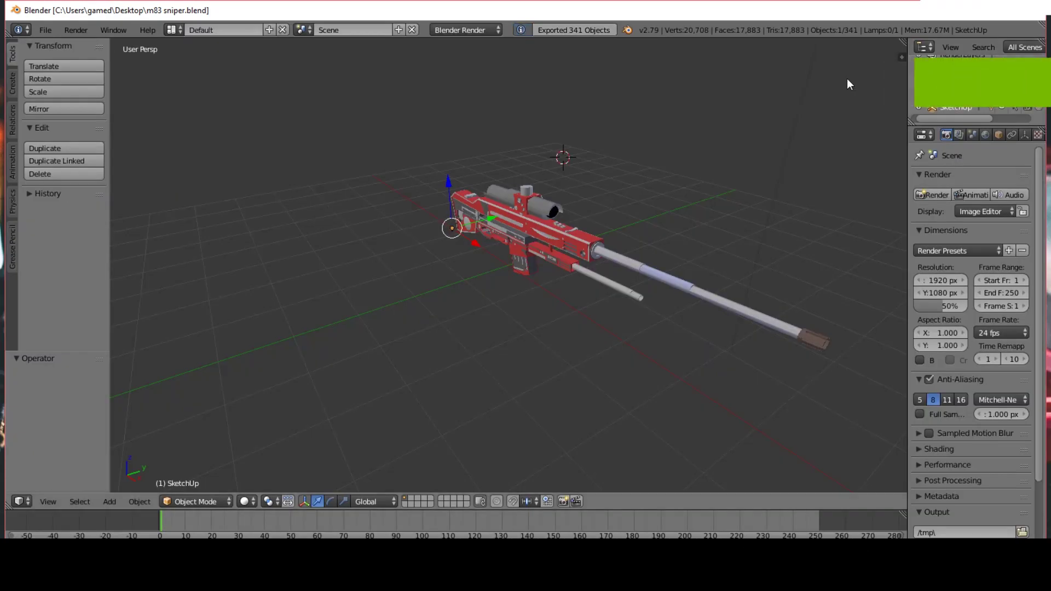
left_click(263, 564)
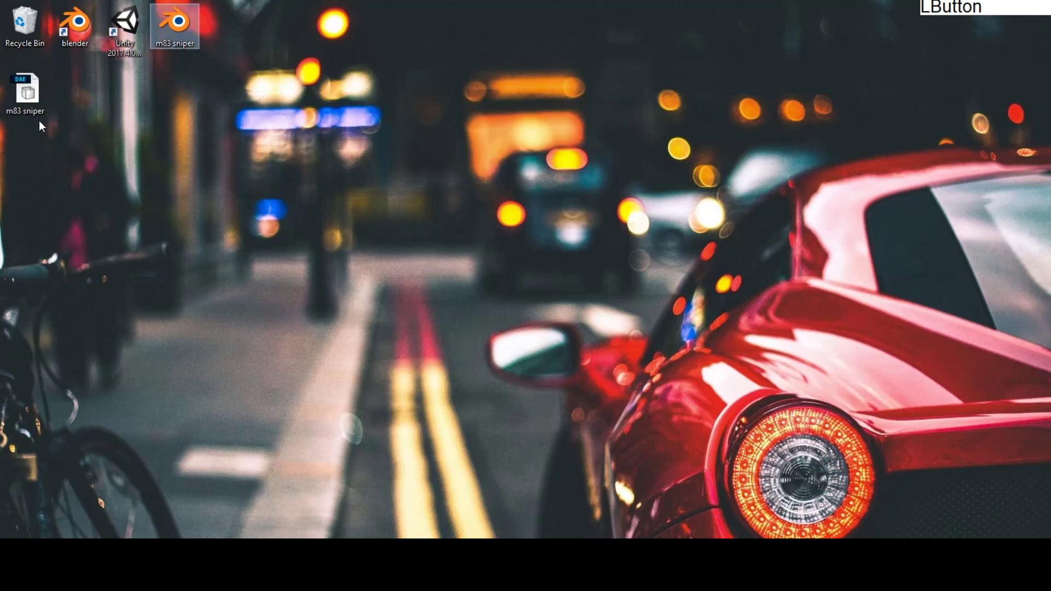
Import the m83 sniper DAE file from the desktop into the Unity project's Assets folder and add the model to the scene
left_click(17, 100)
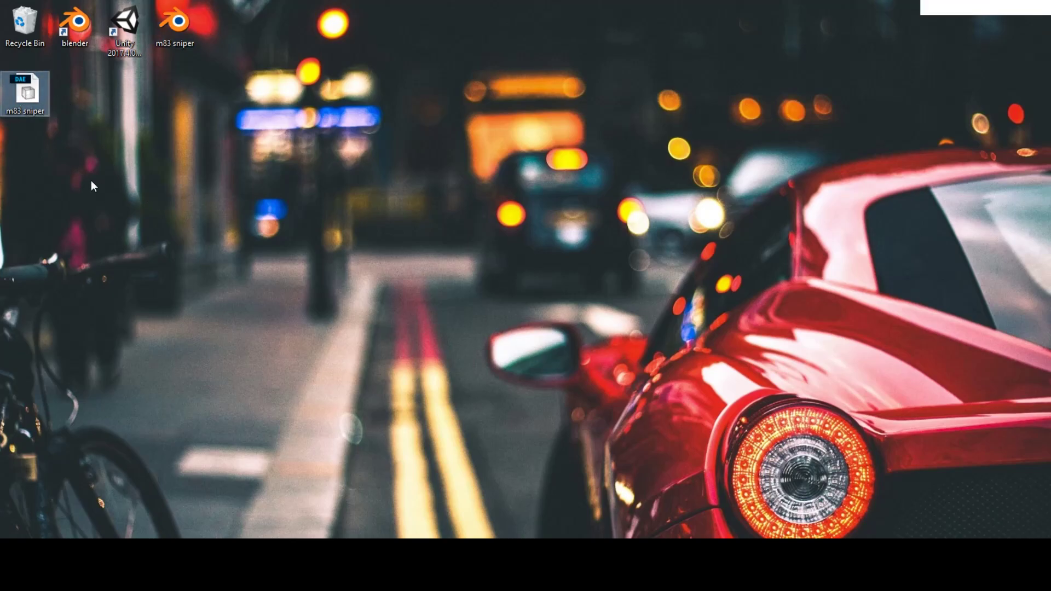
left_click_drag(38, 102, 144, 553)
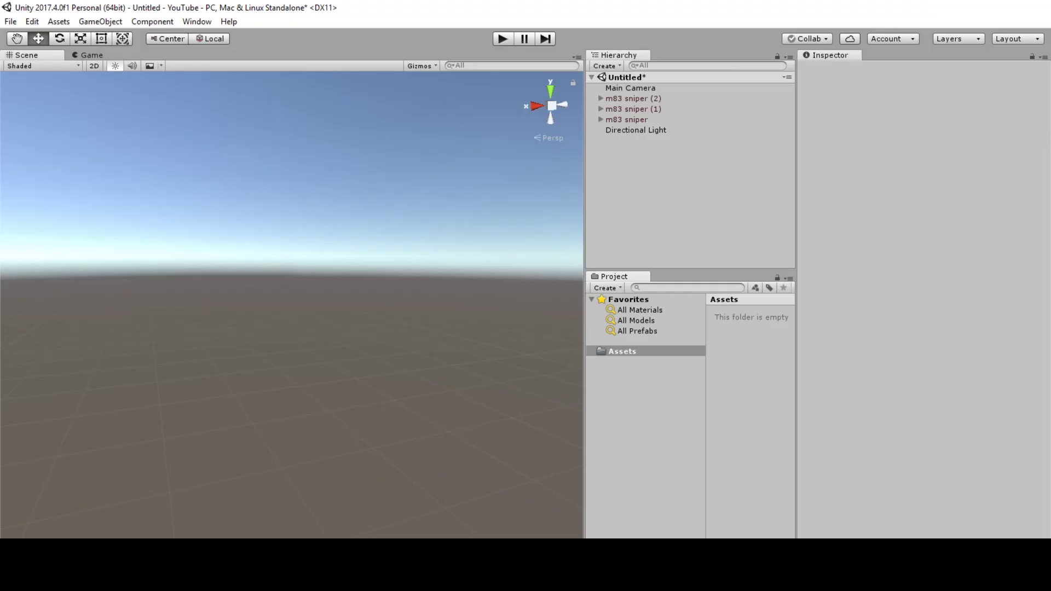
left_click_drag(744, 379, 361, 373)
left_click(398, 363)
Examine the Collada rifle in the scene up close and from different sides, including the scope, body and barrel
scroll(410, 363, "up", 5)
middle_click_drag(423, 363, 231, 306)
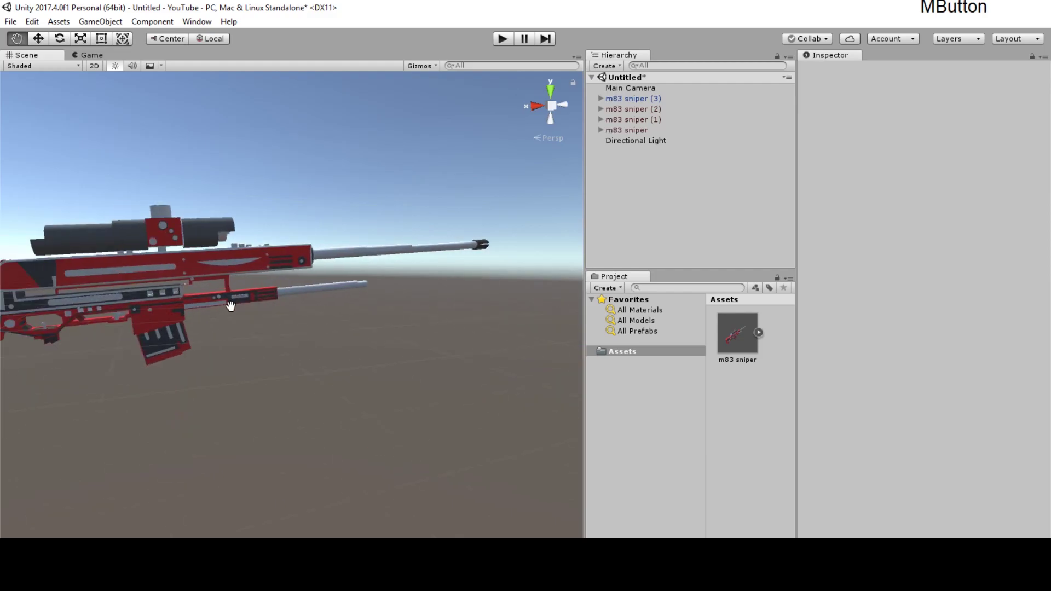
scroll(134, 282, "up", 5)
middle_click_drag(134, 282, 297, 263)
scroll(320, 326, "down", 3)
right_click_drag(298, 263, 183, 285)
scroll(183, 284, "down", 5)
middle_click_drag(286, 294, 196, 330)
right_click_drag(400, 325, 290, 335)
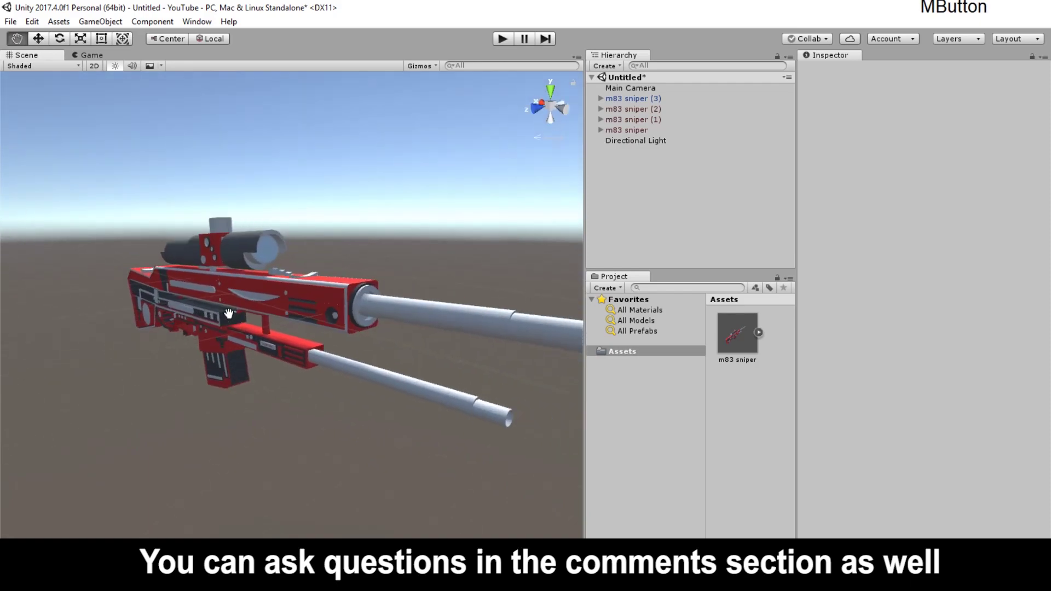
scroll(146, 306, "down", 3)
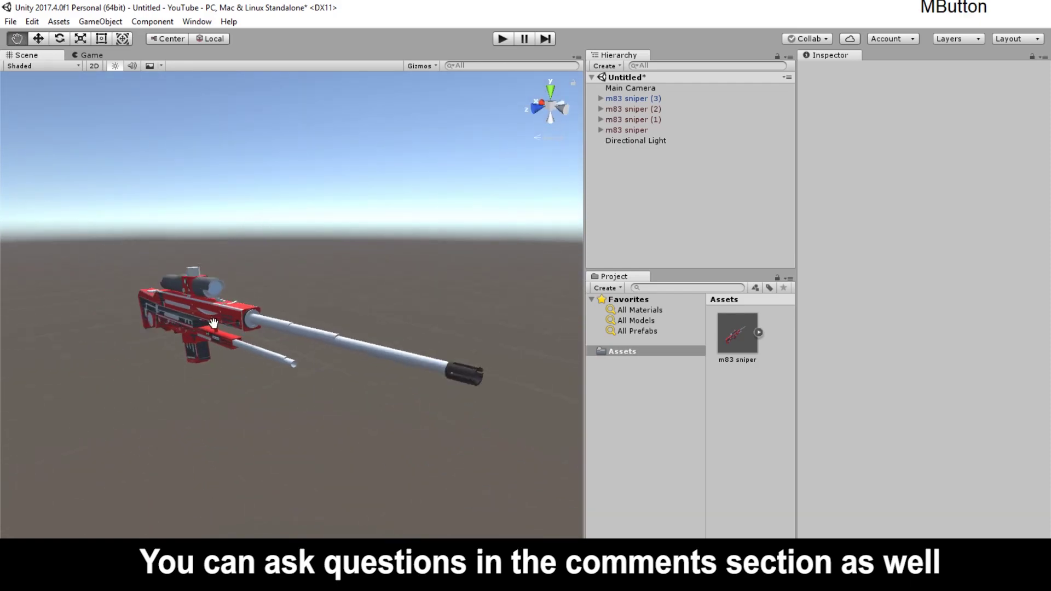